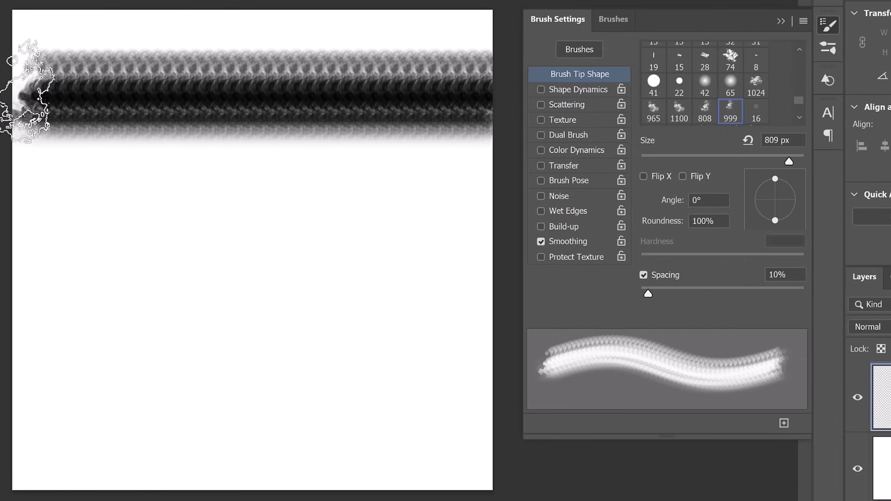
Step: Enable Shape Dynamics for 57% size jitter and paint a test fog stroke across the canvas
click(573, 91)
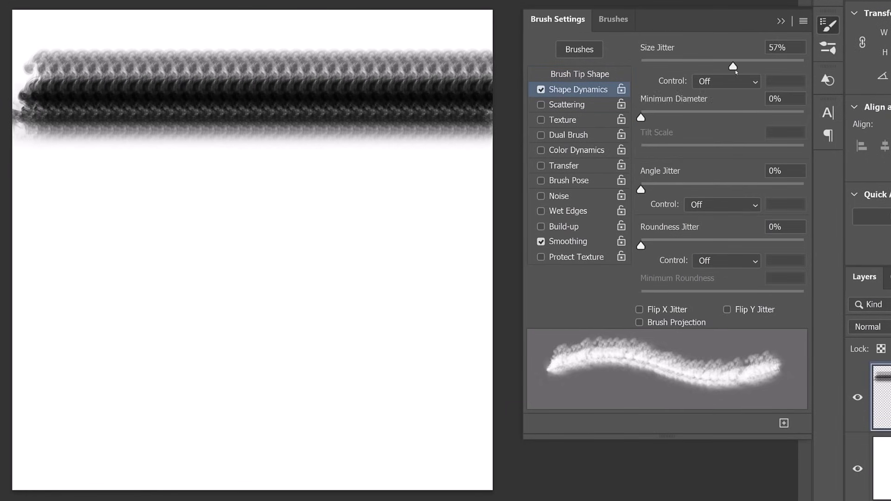
mouse_move(464, 199)
mouse_down()
mouse_move(110, 226)
mouse_move(33, 218)
mouse_up()
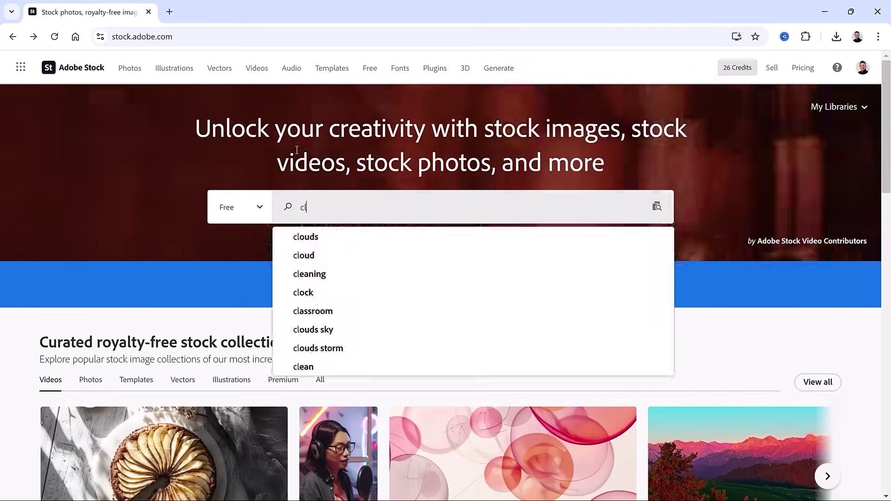
Step: Search Adobe Stock for free 'clouds' images, browse the results, and launch Photoshop's image generator
key(Return)
scroll(297, 149, down, 5)
scroll(297, 149, down, 3)
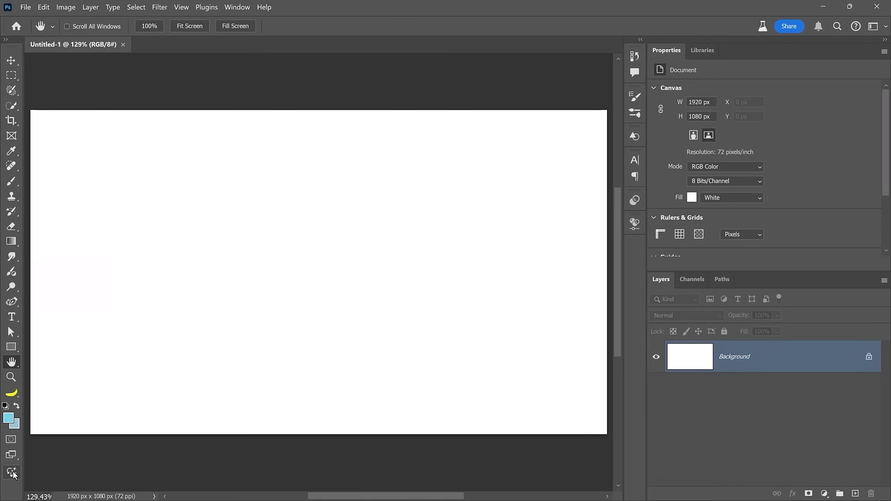
click(12, 473)
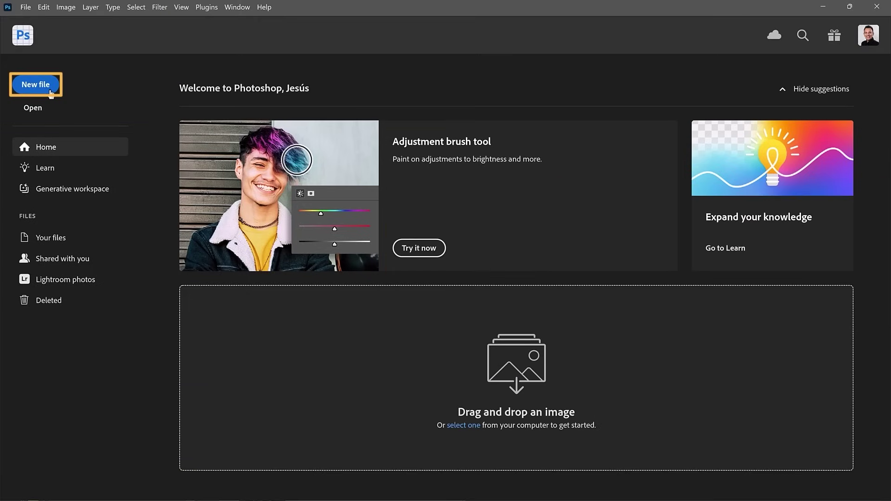
Step: Create a 1024×1024 canvas and set up the Photo prompt 'fog overlay on a black background'
click(49, 91)
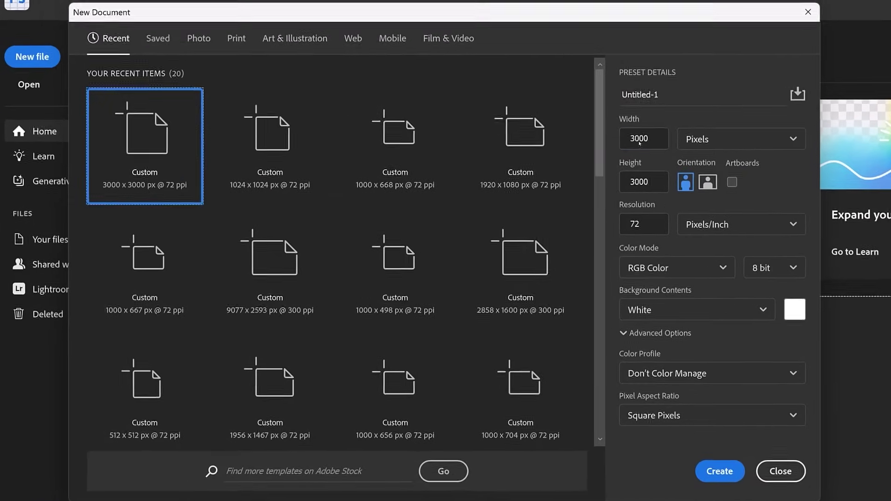
double_click(548, 153)
text(10)
text(1024)
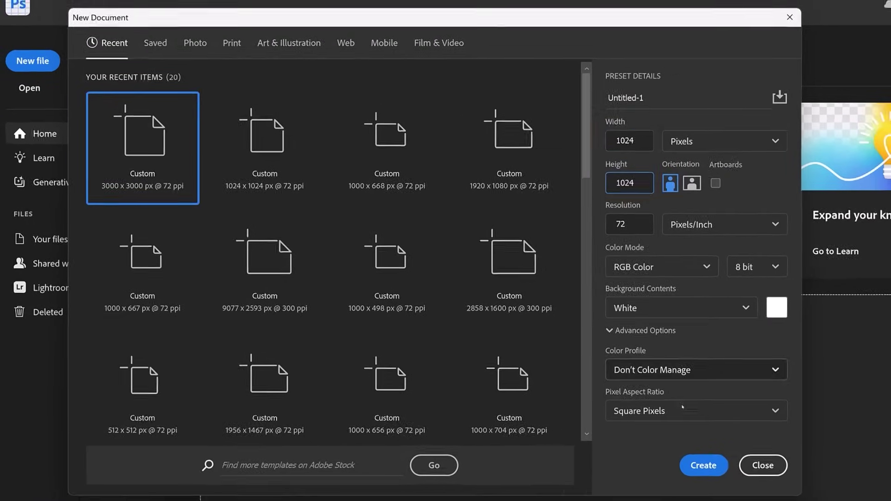
click(723, 472)
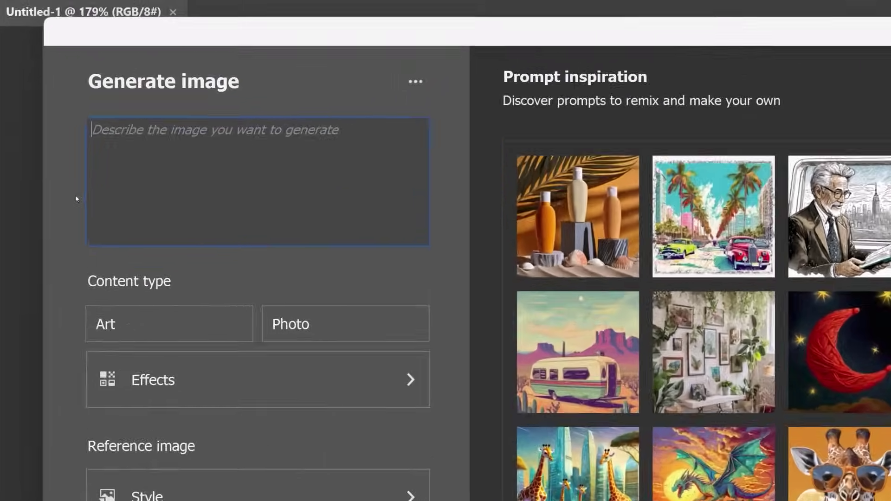
text(fog overlay on)
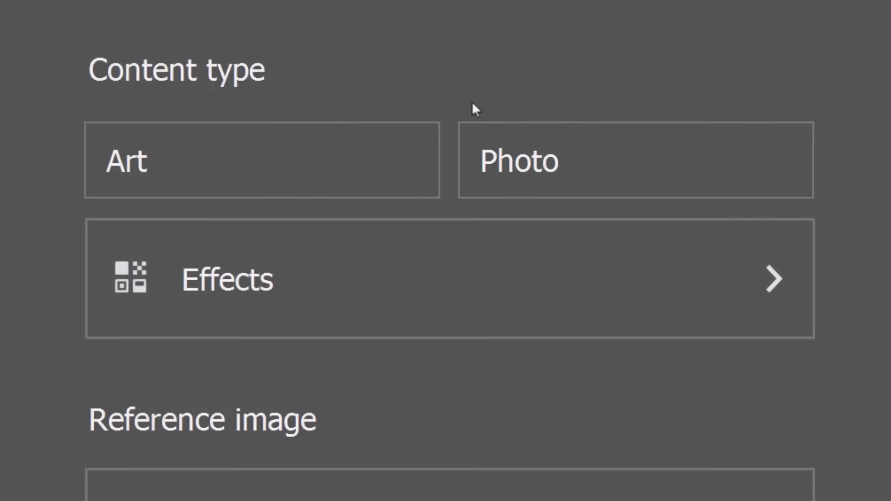
click(460, 189)
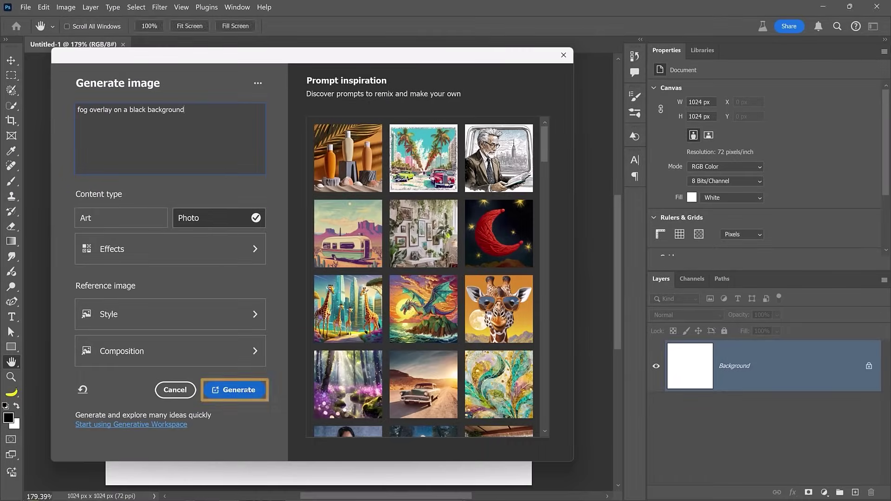
Step: Generate the fog image, preview the second and third variations, then keep the first
click(246, 391)
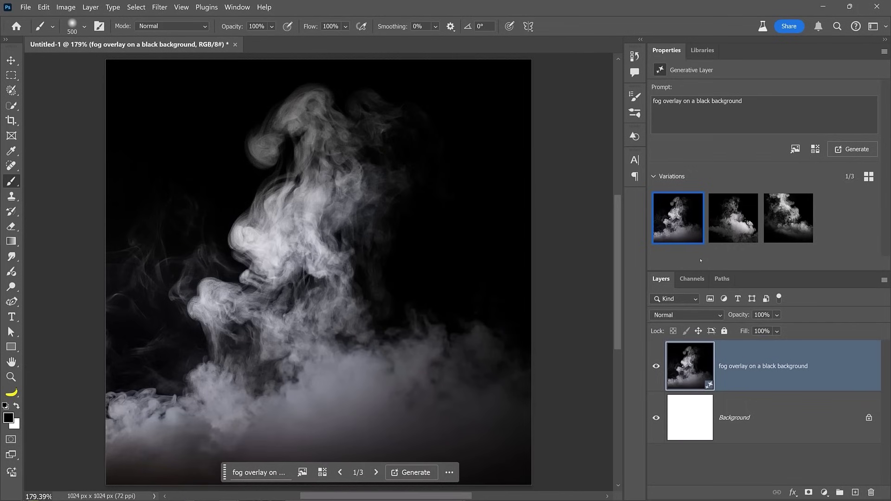
click(725, 235)
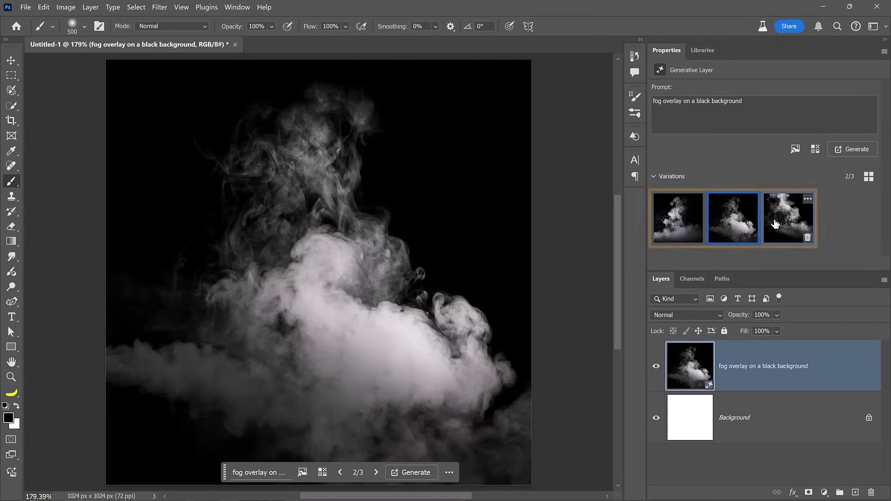
click(776, 224)
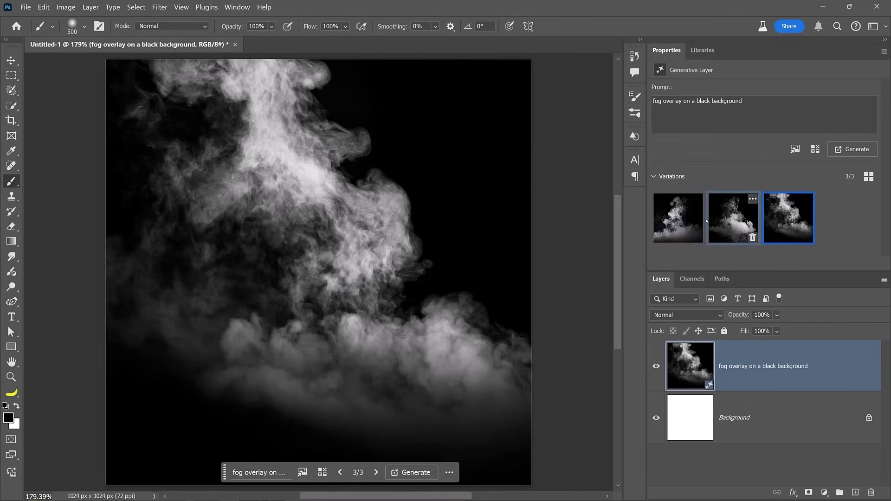
click(685, 226)
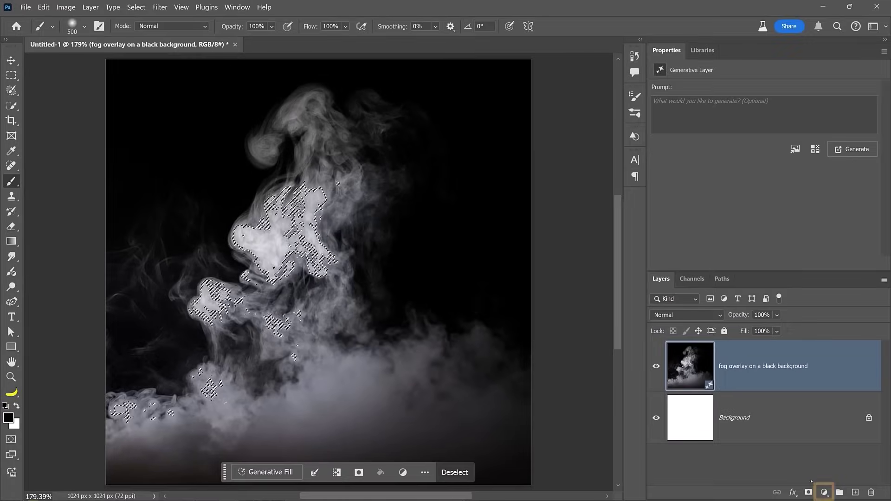
Step: Add a black (000000) Solid Color fill layer and hide the original fog layer
click(825, 492)
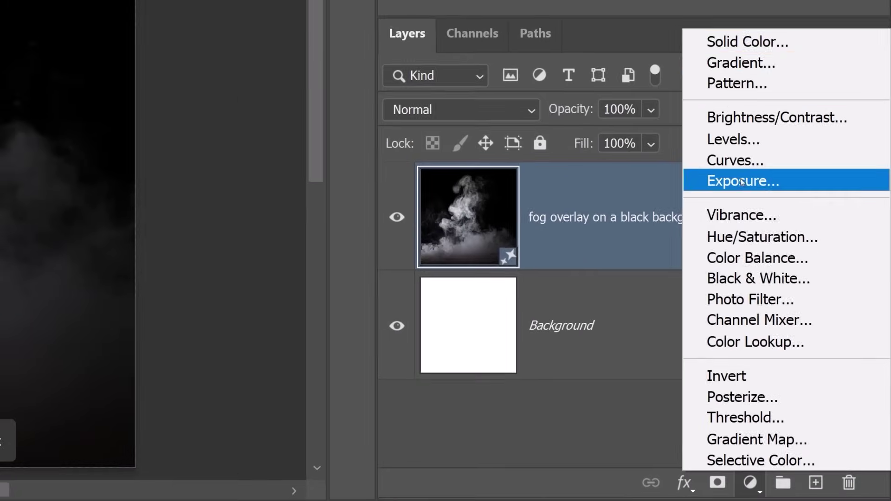
click(807, 35)
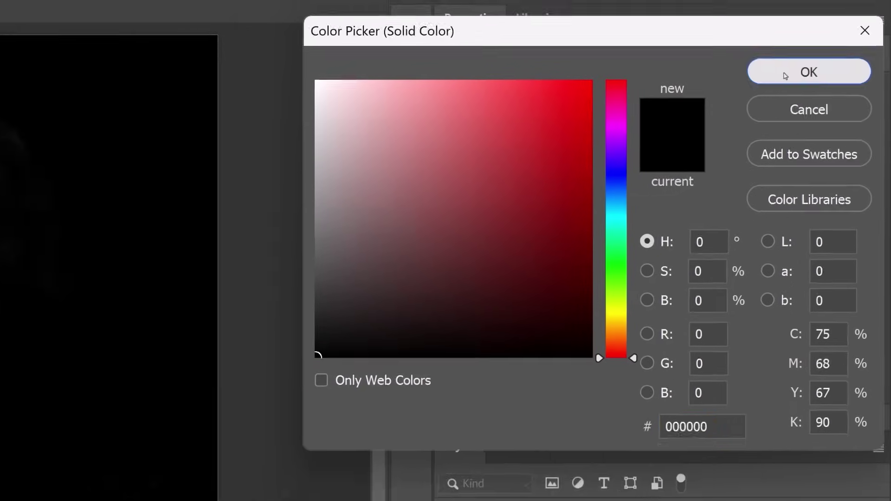
click(778, 70)
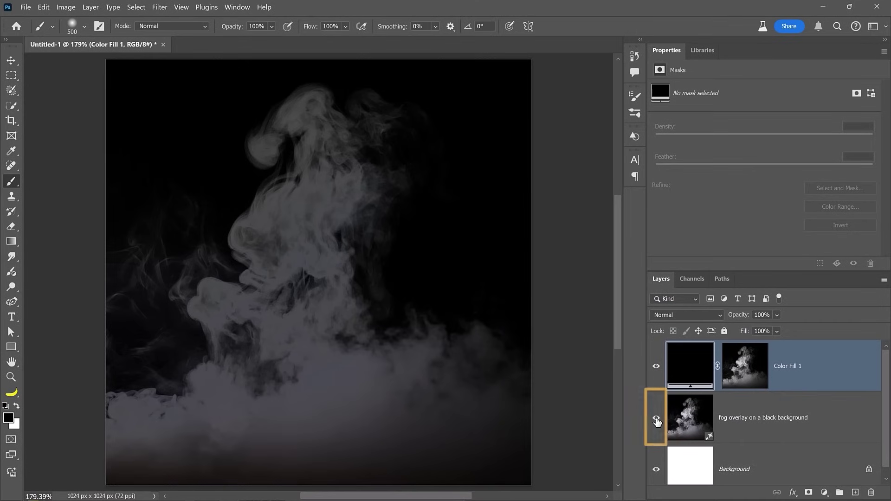
click(656, 419)
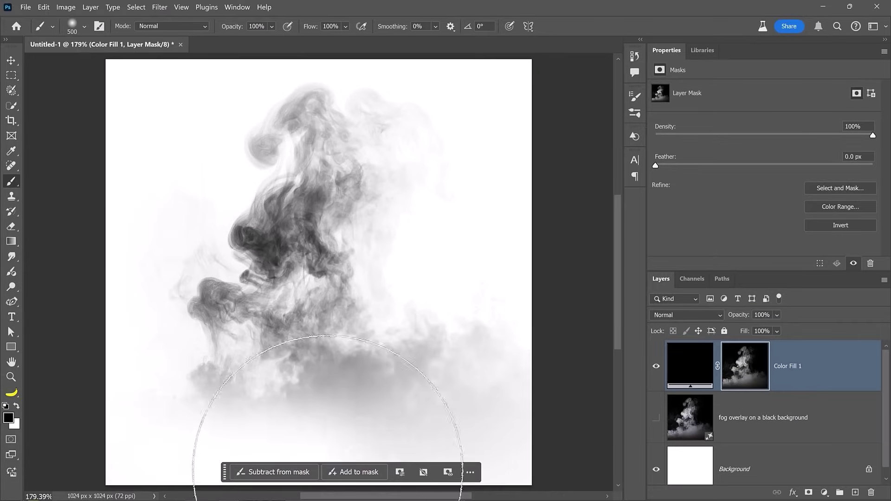
Step: Paint away the Color Fill mask over the upper and lower smoke so it fades softly
drag(327, 469, 543, 262)
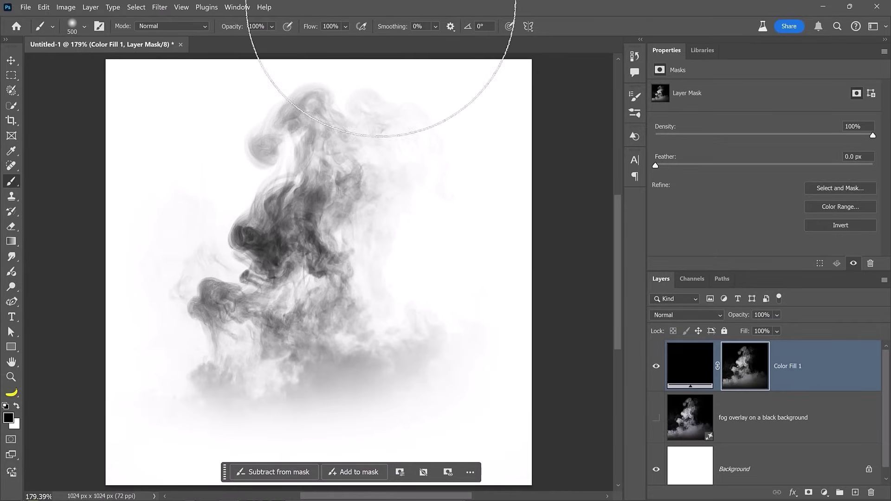
mouse_move(58, 342)
mouse_down()
mouse_move(180, 432)
mouse_move(417, 404)
mouse_up()
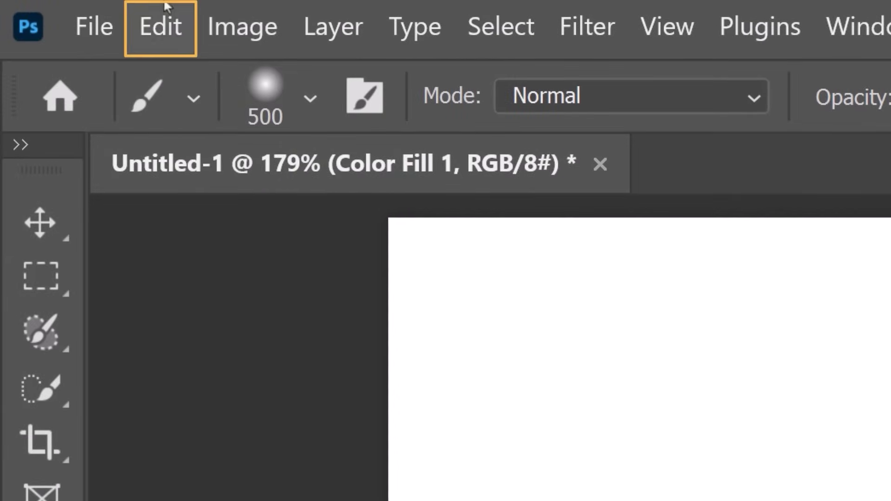
Step: Save the smoke image as a brush preset named 'Fog Brush'
click(162, 26)
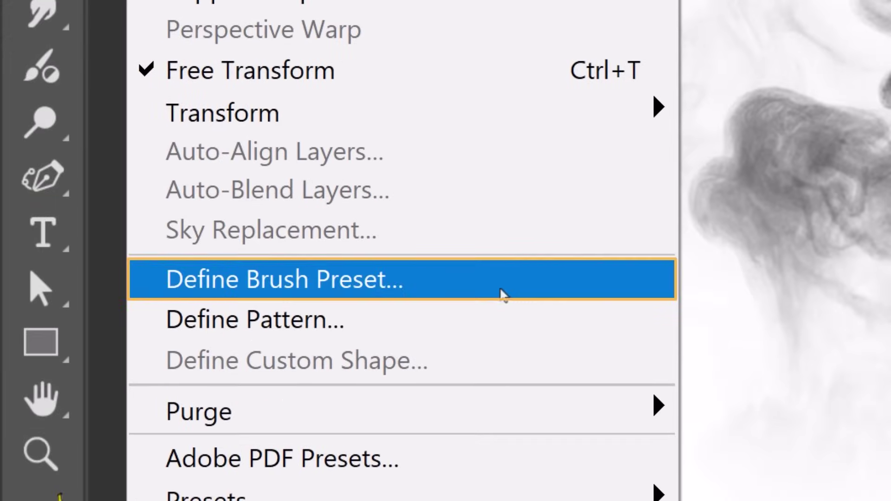
click(503, 295)
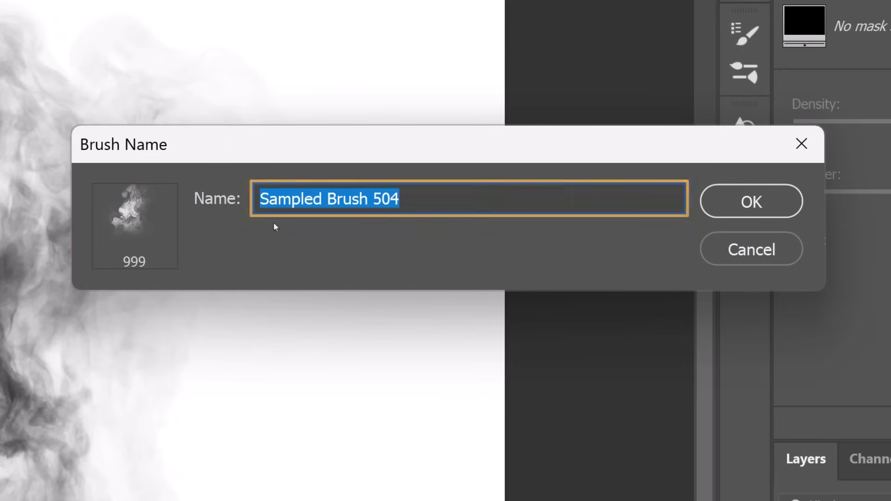
text(Fog Brush)
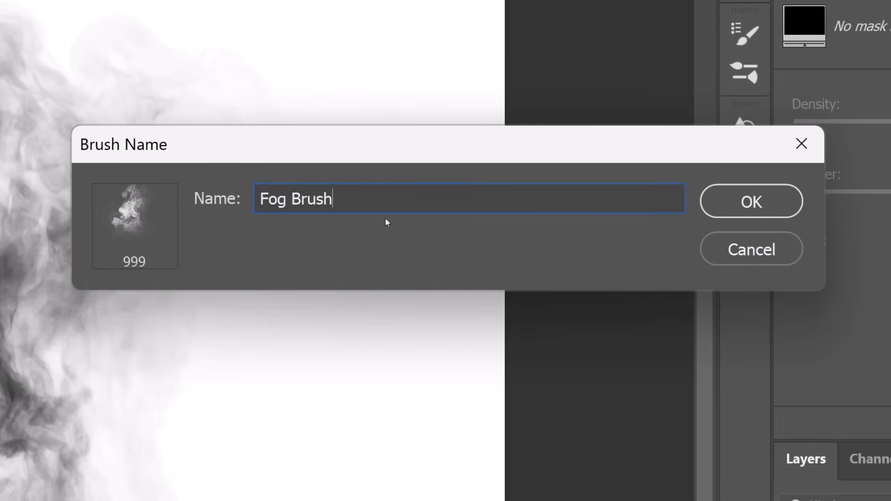
click(781, 202)
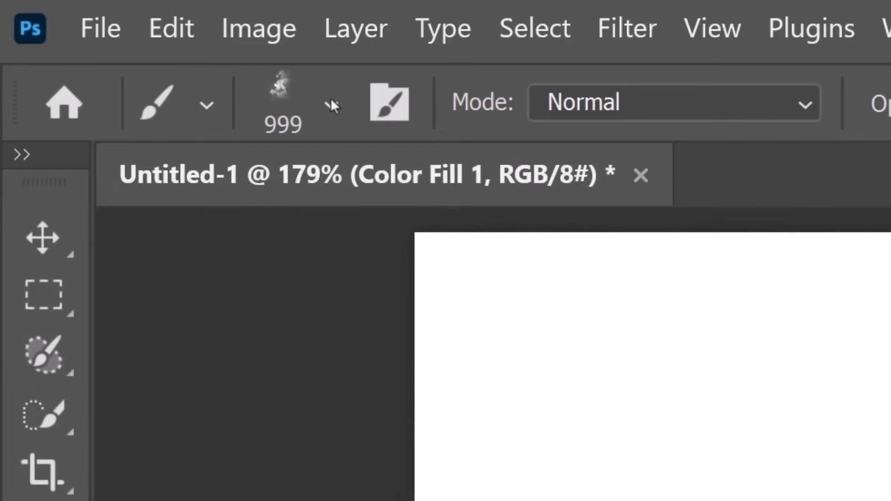
Step: Make Fog Brush the active brush and start a new document
click(109, 35)
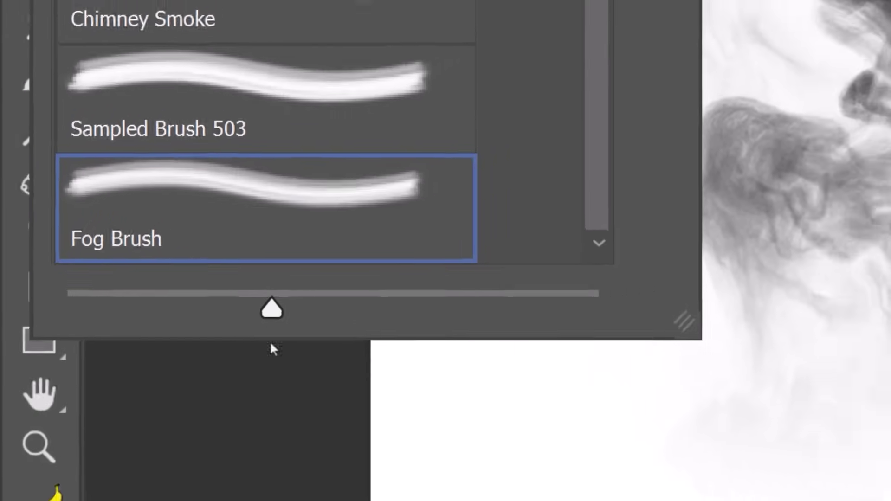
click(302, 355)
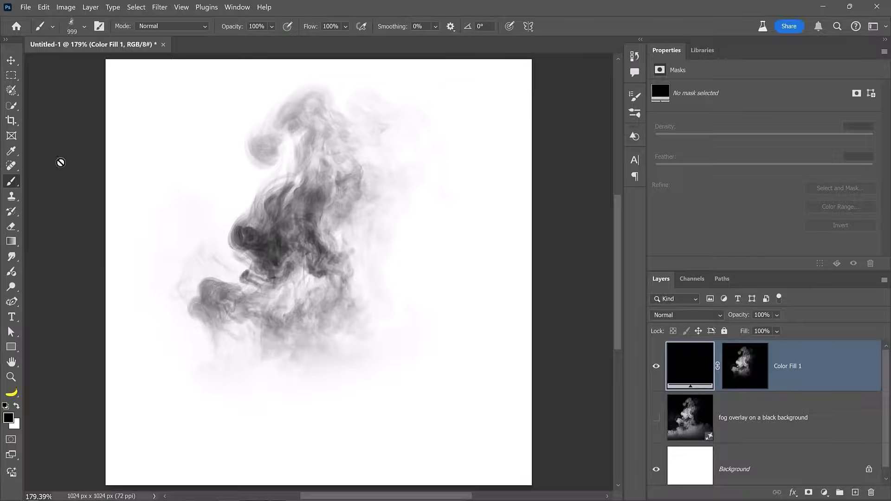
click(25, 7)
click(33, 15)
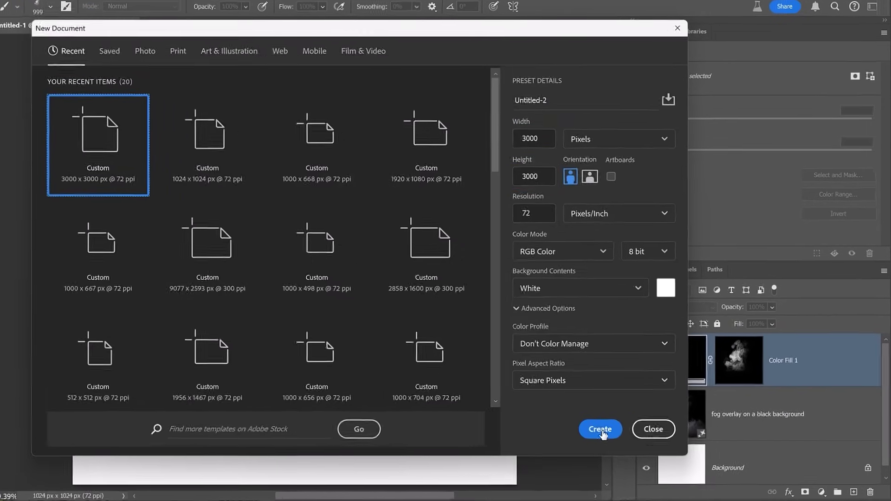
Step: Create the 3000×3000 Untitled-2 document, add Layer 1, and paint a horizontal test fog stroke
click(611, 431)
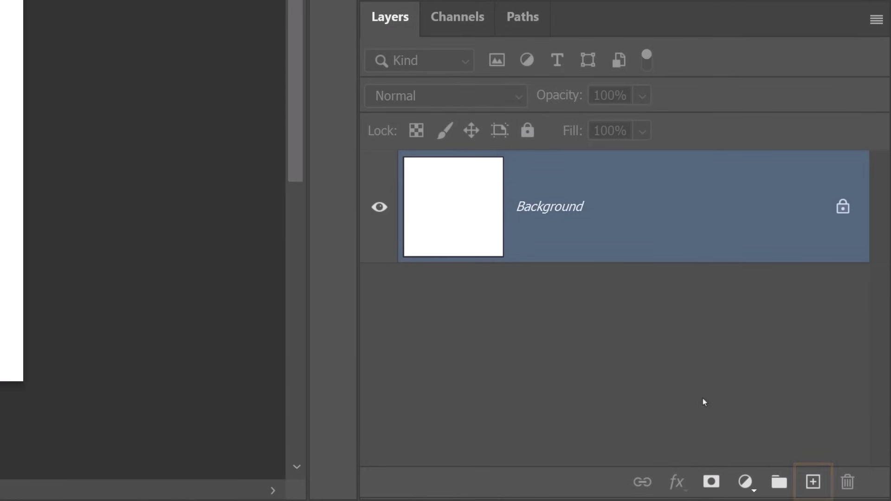
click(810, 478)
drag(506, 204, 86, 207)
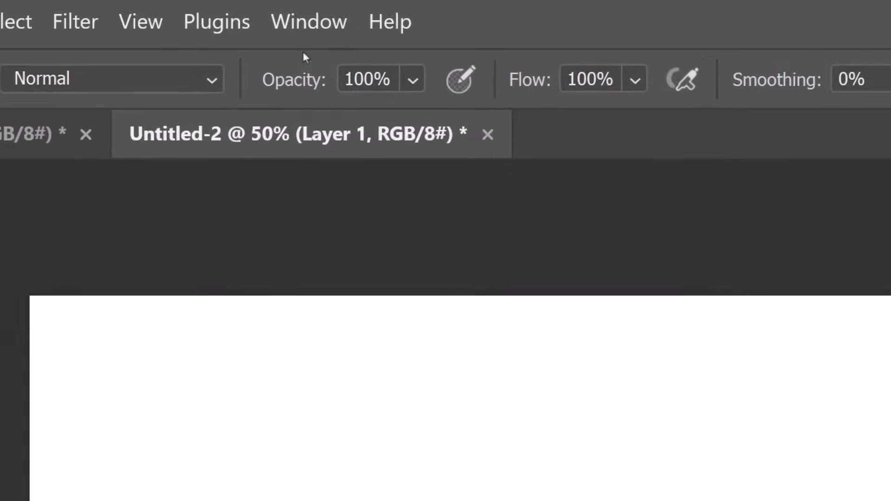
Step: Show Brush Settings, set the tip size to 809 px, and paint a wide fog stroke along the top
click(236, 6)
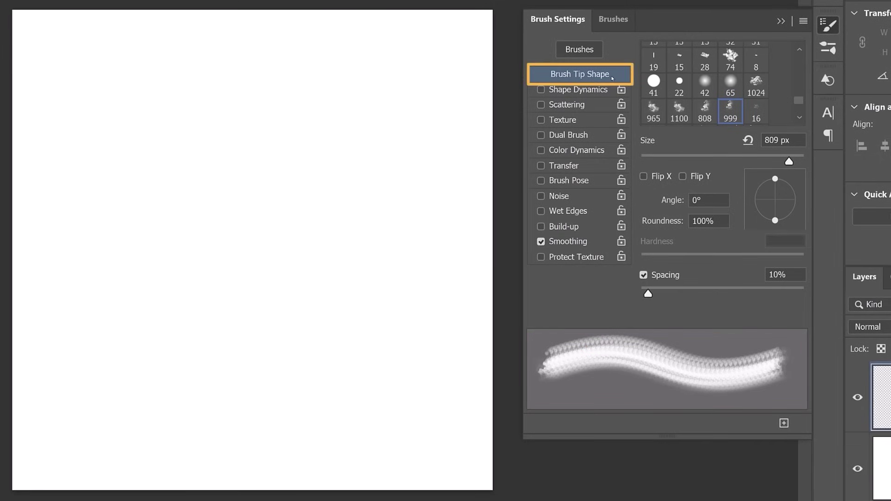
drag(789, 162, 786, 161)
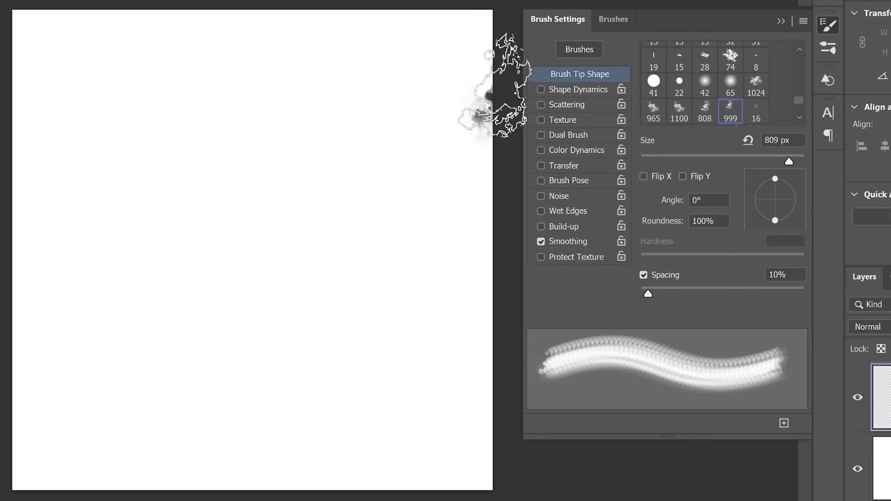
drag(478, 98, 14, 95)
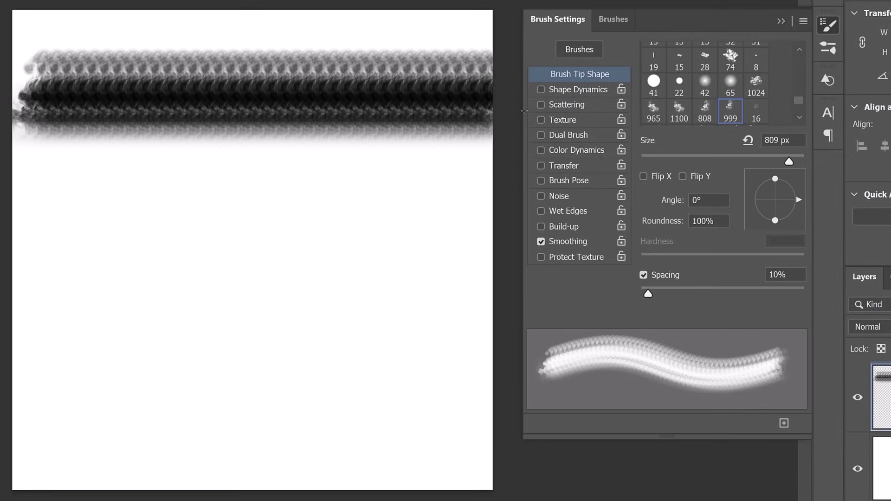
Step: Apply 100% size jitter and 100% angle jitter, painting a test stroke after each
click(573, 93)
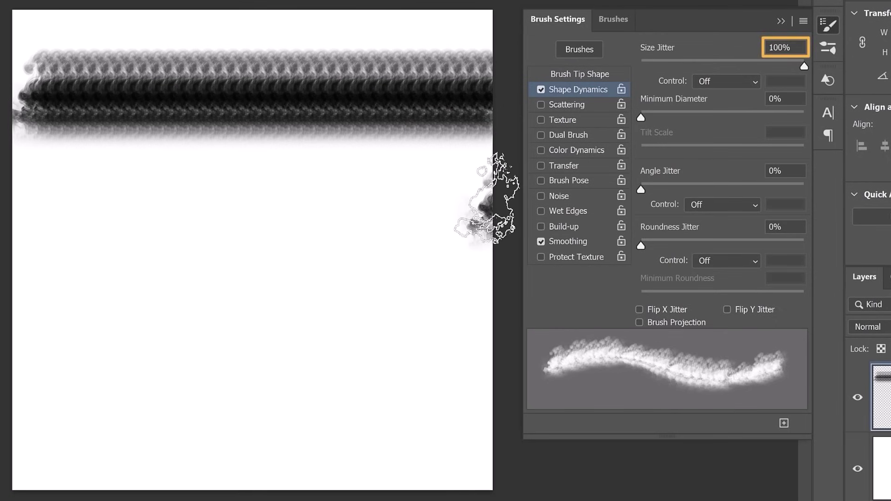
mouse_move(495, 200)
mouse_down()
mouse_move(108, 224)
mouse_move(14, 221)
mouse_up()
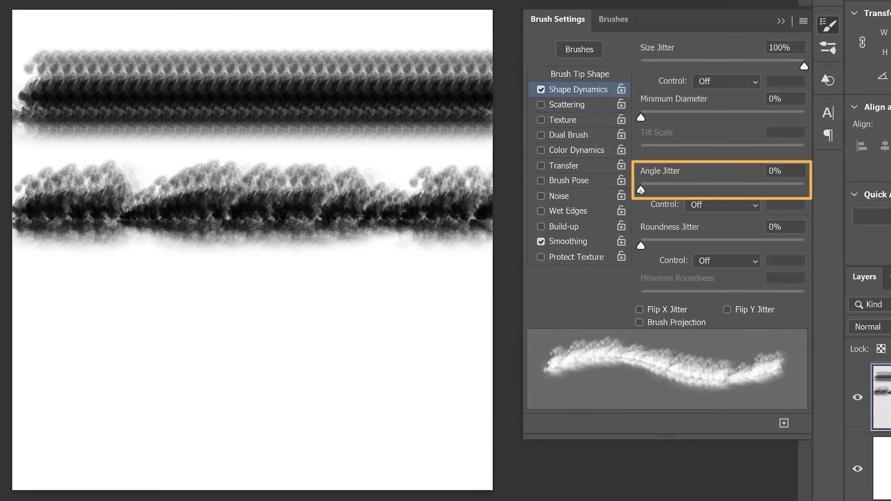
drag(641, 190, 809, 189)
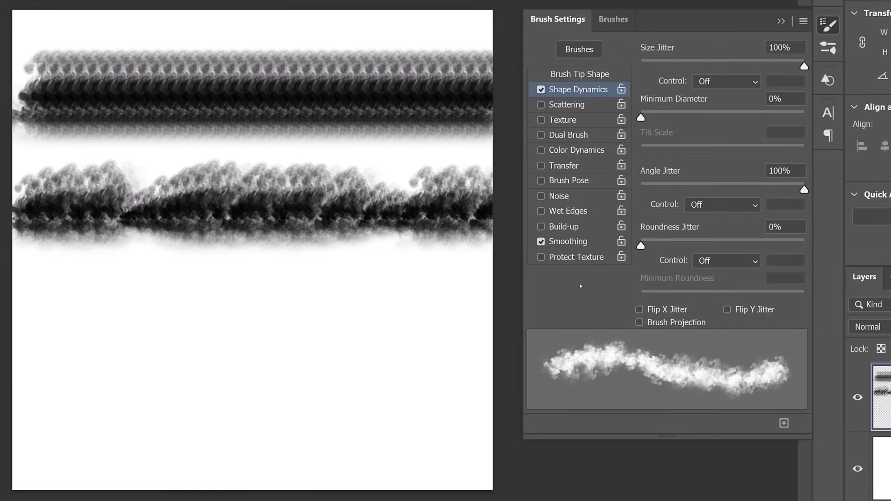
mouse_move(509, 310)
mouse_down()
mouse_move(390, 328)
mouse_move(37, 335)
mouse_up()
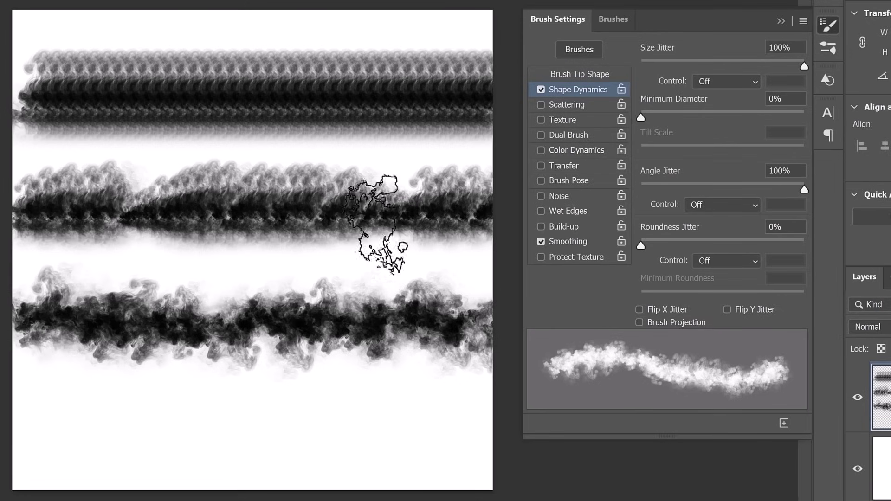
Step: Turn on Scattering for the brush at 75% and clear the test layer
click(572, 103)
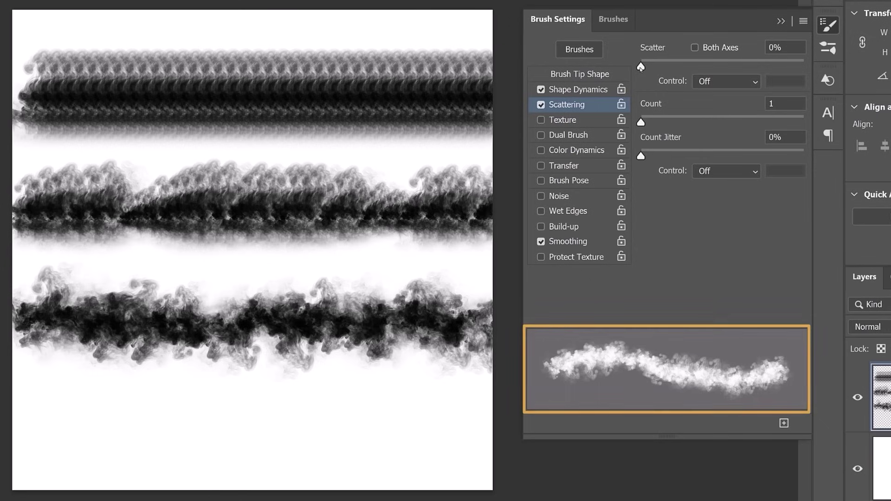
drag(641, 68, 657, 67)
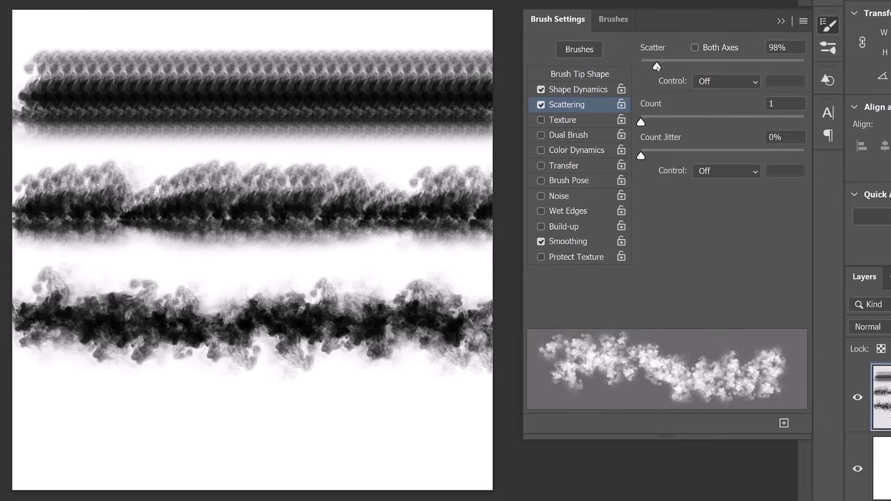
drag(657, 68, 653, 67)
key(ctrl+a)
key(Delete)
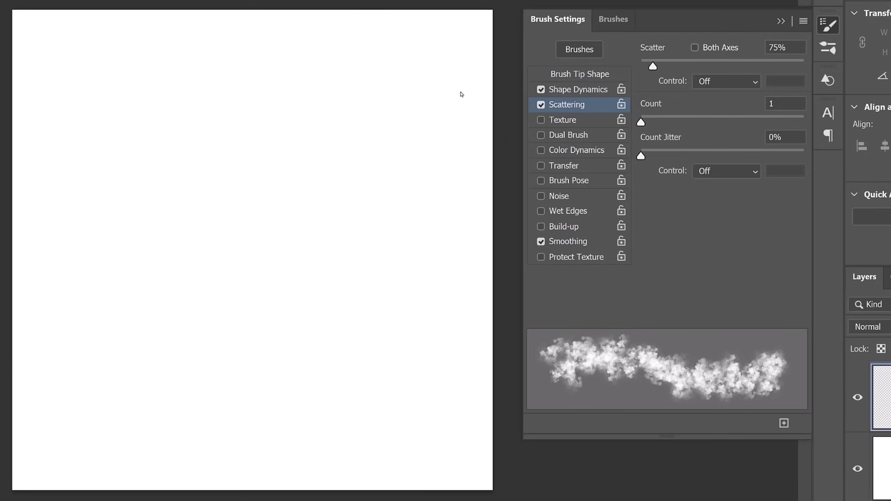
Step: Test-paint scattered strokes with Count raised to 2, then wipe Layer 1 back to blank
drag(462, 94, 14, 93)
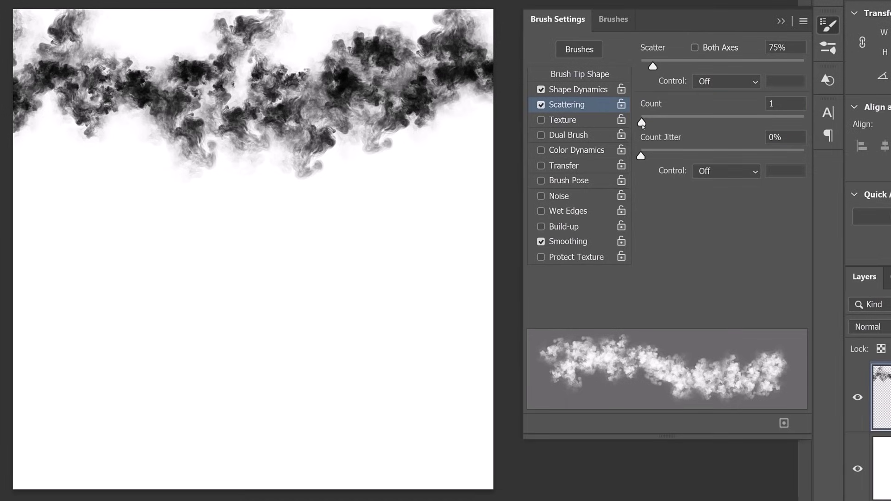
drag(641, 123, 648, 124)
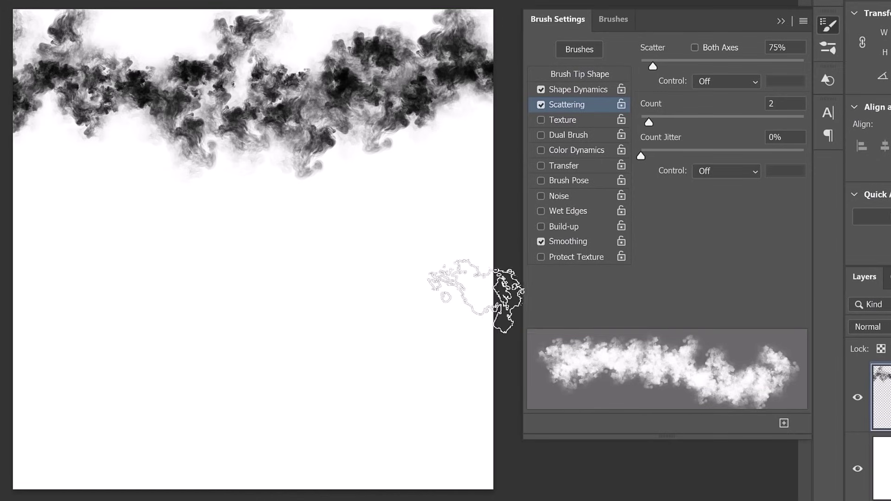
mouse_move(478, 288)
mouse_down()
mouse_move(437, 298)
mouse_move(183, 298)
mouse_move(83, 310)
mouse_move(19, 297)
mouse_move(34, 304)
mouse_up()
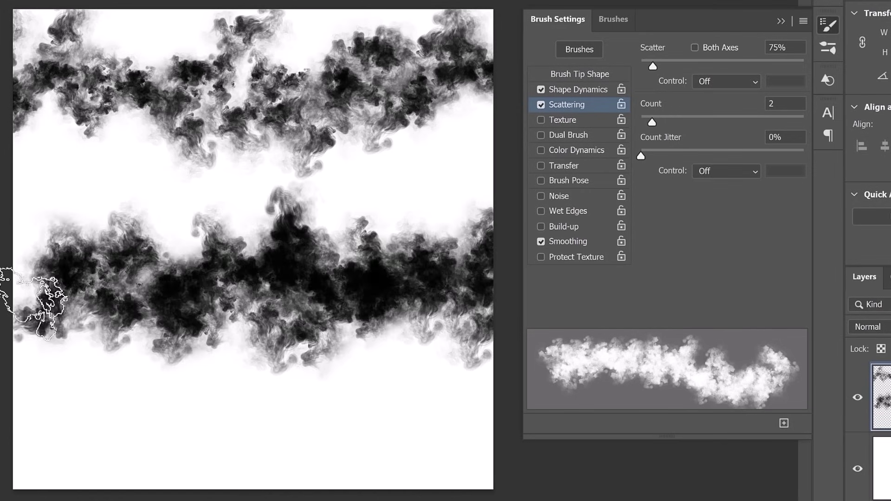
key(ctrl+a)
key(Delete)
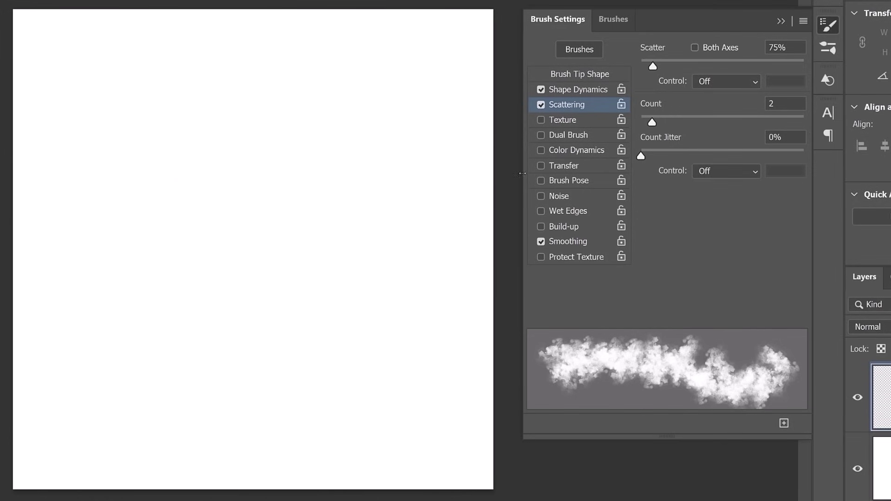
Step: Enable Transfer with Opacity Jitter and Flow Jitter at 100%, and paint a cloudy test stroke
click(563, 167)
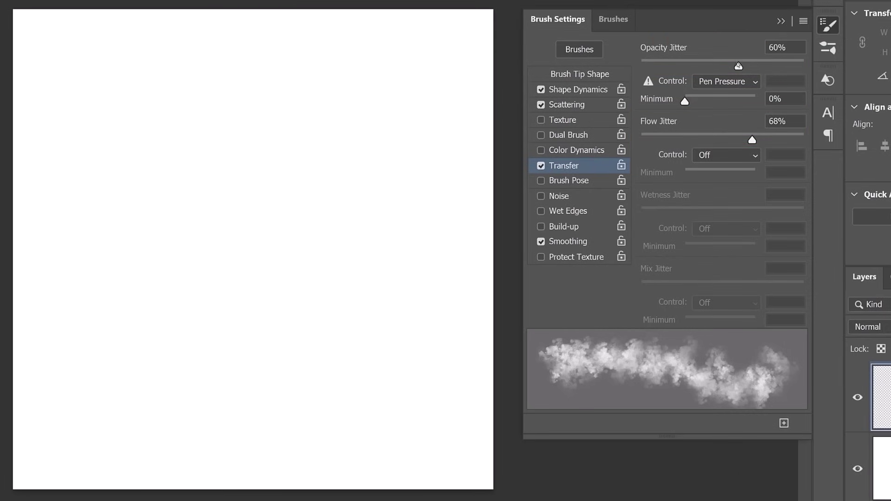
drag(765, 65, 806, 66)
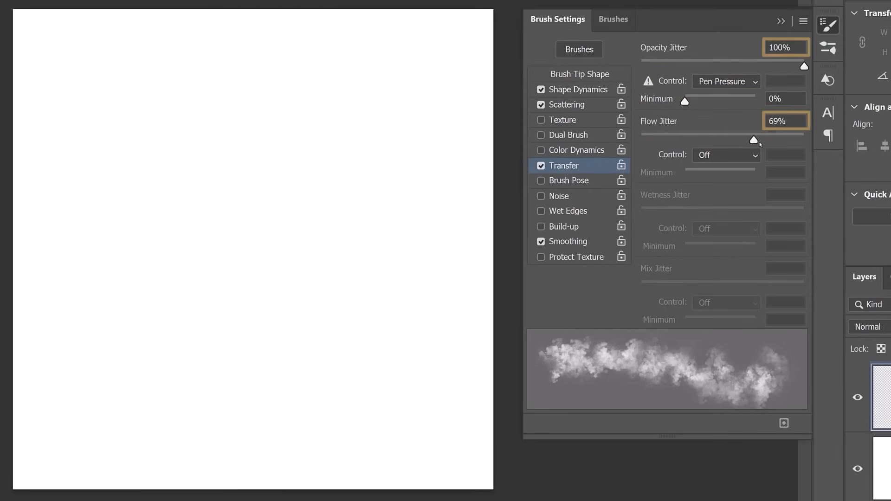
drag(757, 140, 805, 140)
mouse_move(455, 125)
mouse_down()
mouse_move(44, 147)
mouse_move(167, 148)
mouse_move(469, 137)
mouse_move(35, 135)
mouse_move(16, 123)
mouse_up()
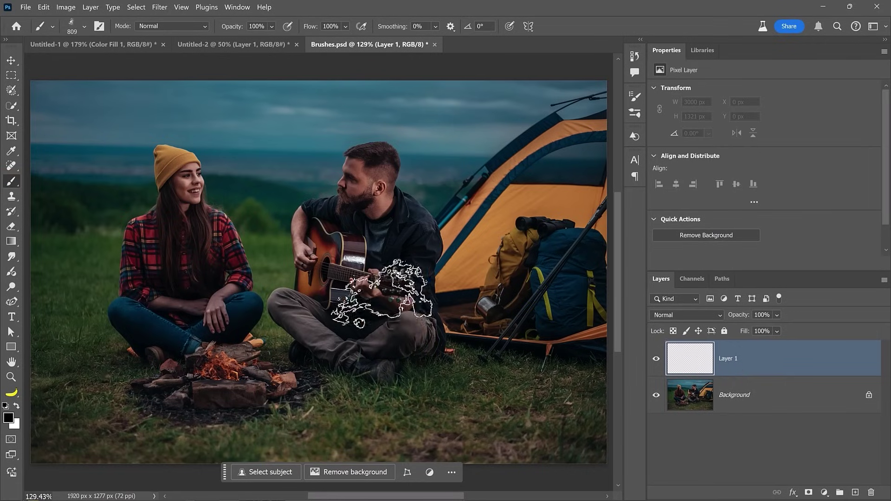
Step: Sample the blue-grey sky of the campfire photo as the foreground colour
key(alt)
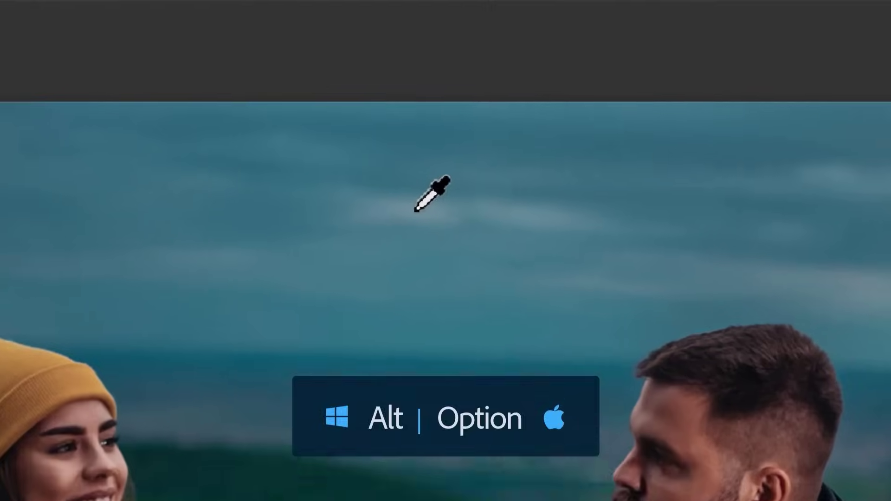
click(439, 227)
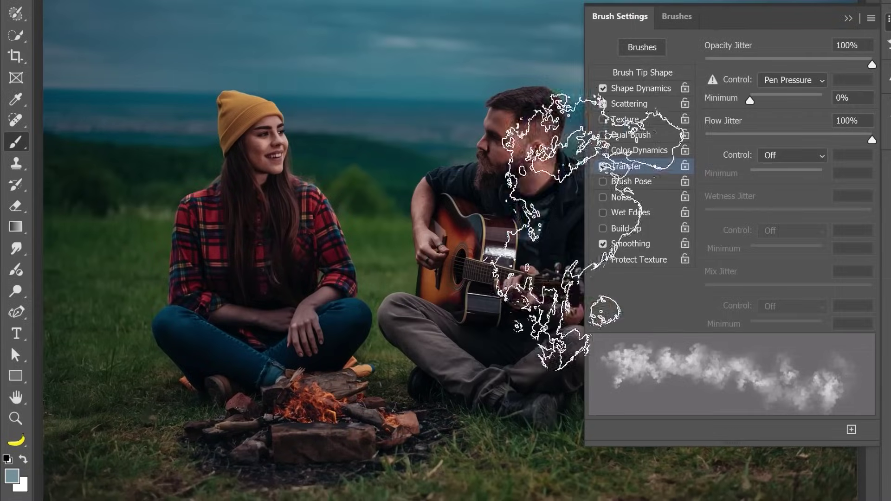
Step: Enable Color Dynamics and set the background colour to dark blue-grey 38484d, starting from 6c8d98
click(620, 150)
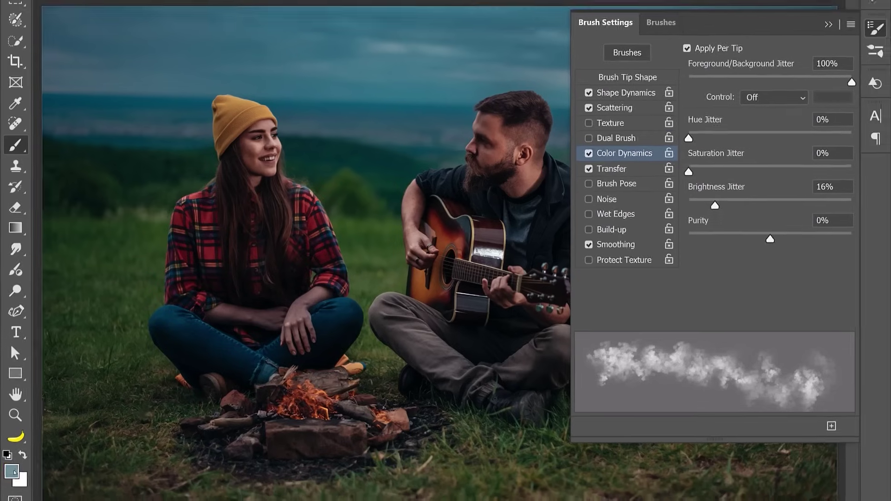
click(20, 480)
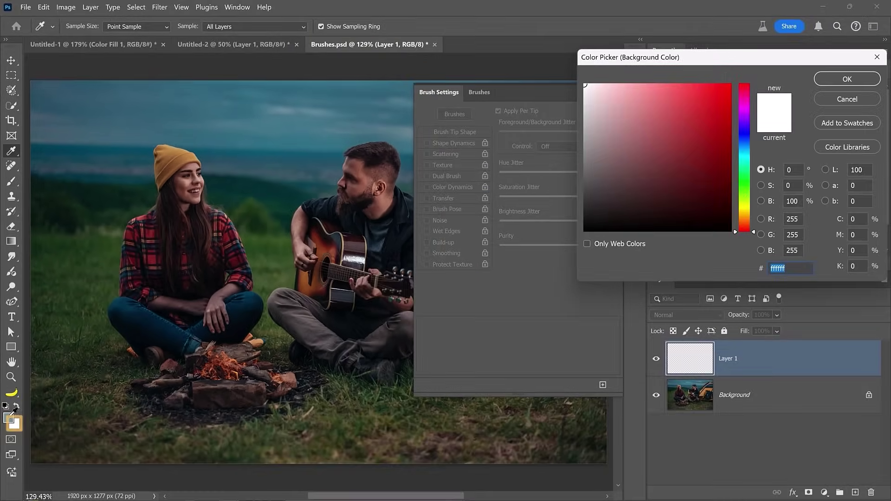
text(6c8d98)
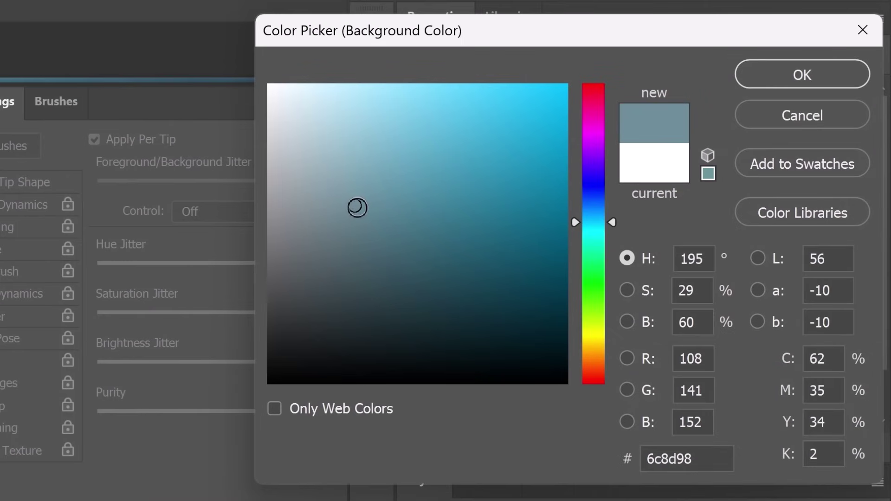
mouse_move(354, 206)
mouse_down()
mouse_move(355, 310)
mouse_move(352, 293)
mouse_up()
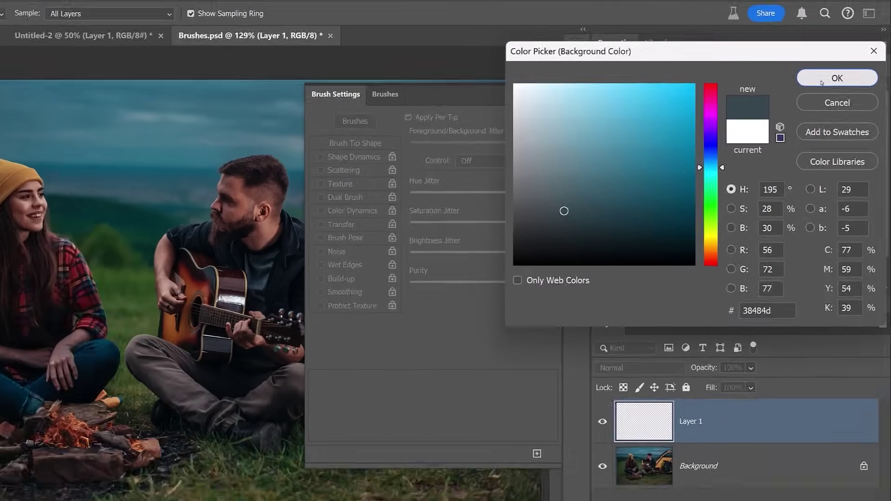
click(802, 74)
Step: Brush blue-grey fog across the bottom of the campfire photo toward the tent
mouse_move(547, 417)
mouse_down()
mouse_move(375, 455)
mouse_move(186, 459)
mouse_move(49, 445)
mouse_move(275, 459)
mouse_move(22, 443)
mouse_move(18, 417)
mouse_move(167, 467)
mouse_move(352, 456)
mouse_move(557, 413)
mouse_up()
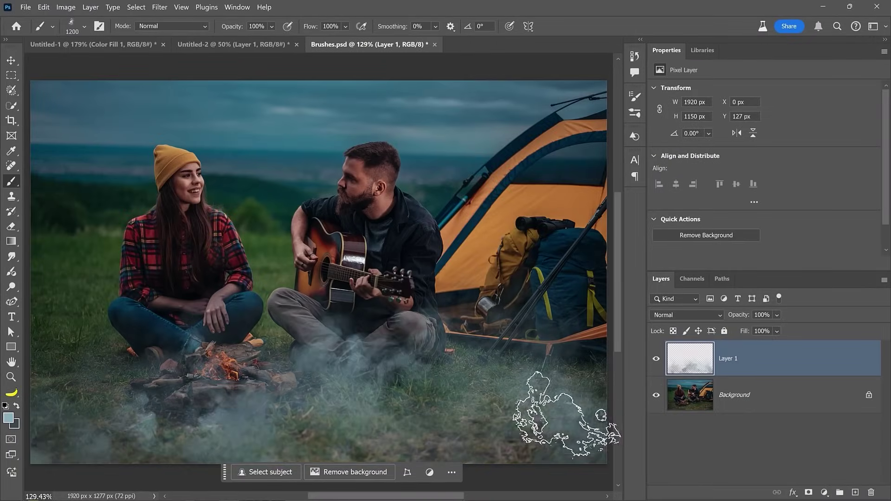